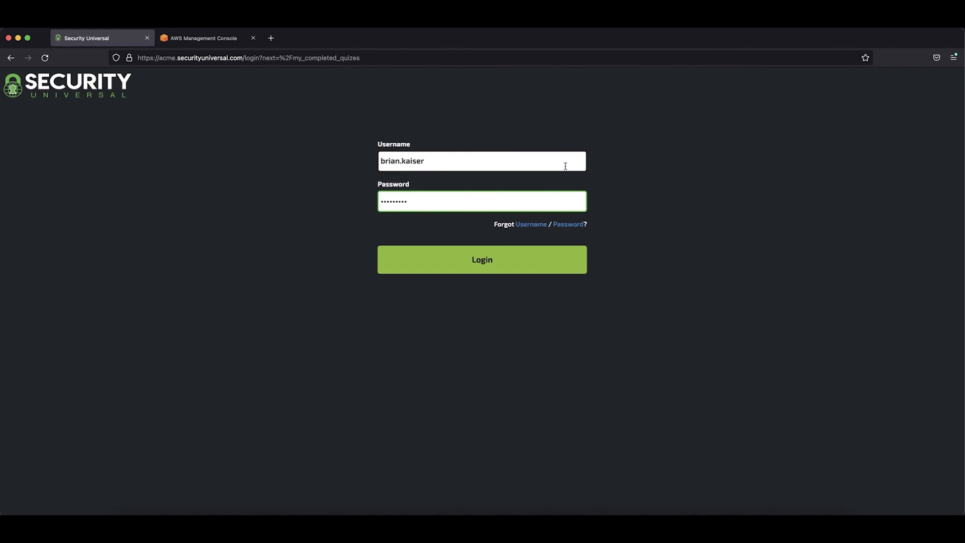
# - Log in to Security Universal and open the Integrations dashboard
pyautogui.press('Return')
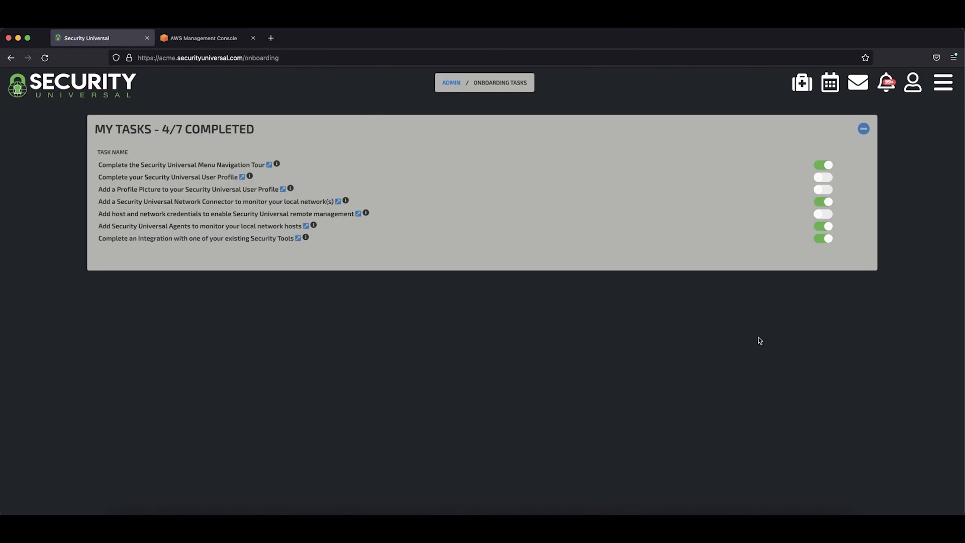
pyautogui.click(947, 92)
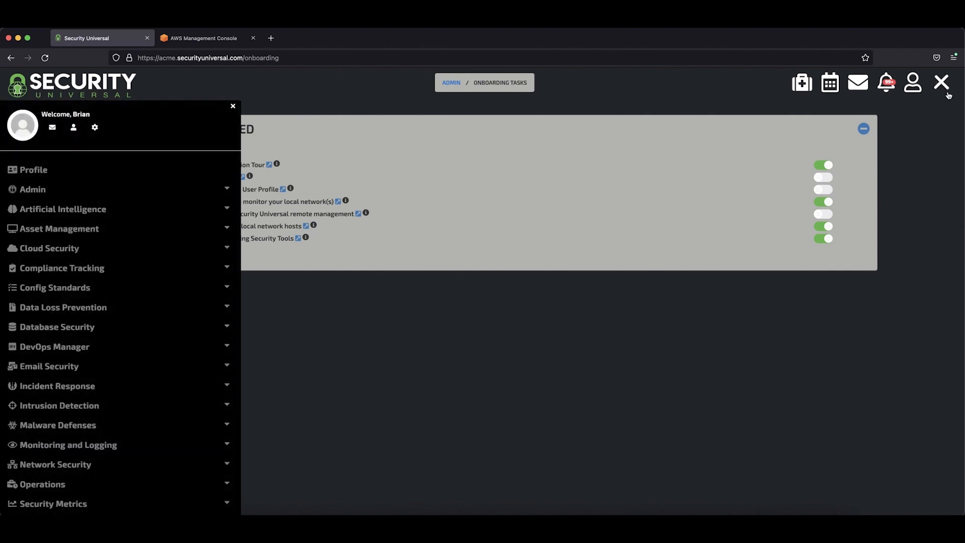
pyautogui.scroll(-5, 119, 463)
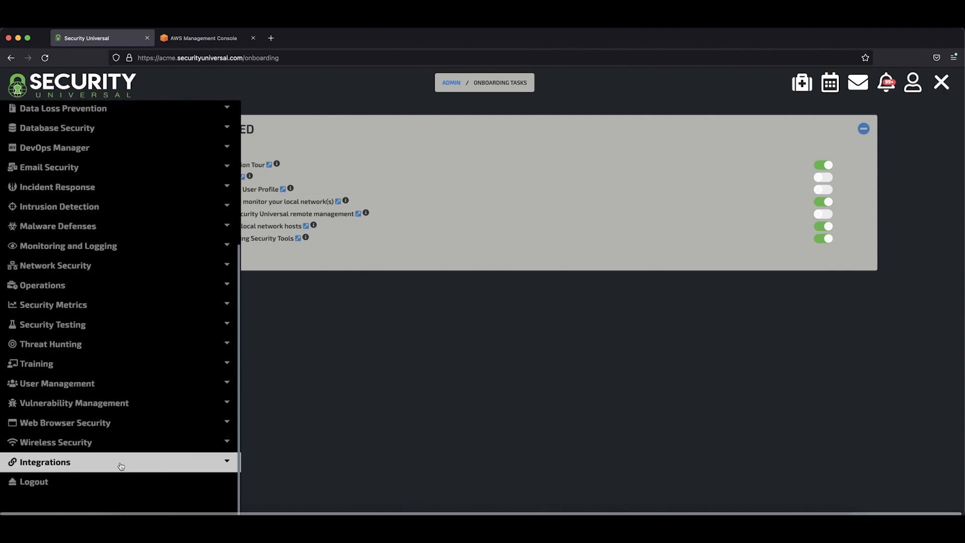
pyautogui.click(120, 466)
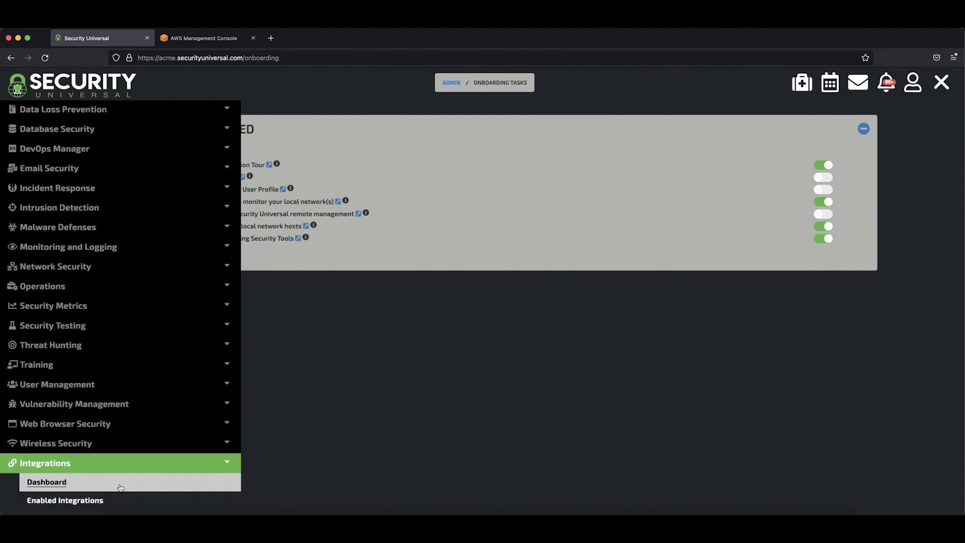
pyautogui.click(121, 486)
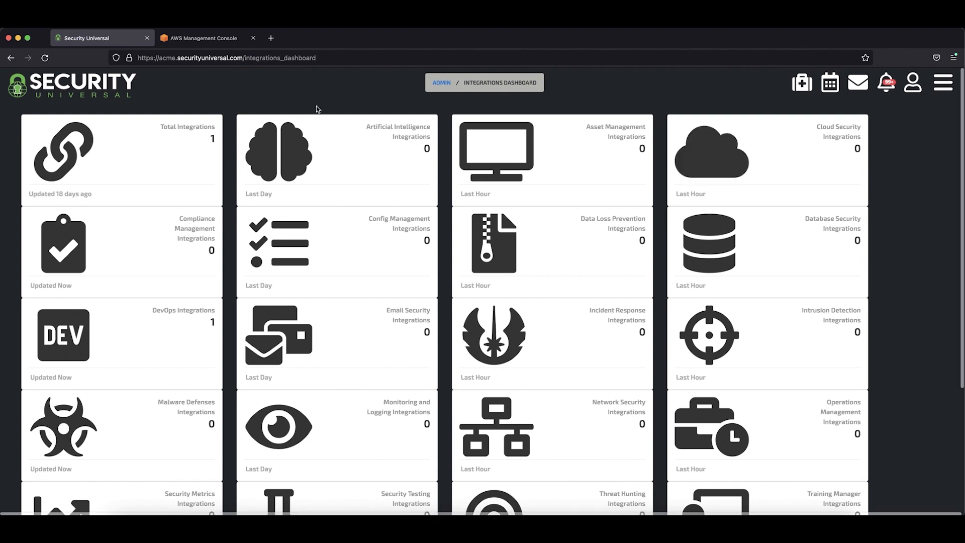
# - Find Amazon Web Services among all available Cloud Management integrations and open its activation form
pyautogui.click(27, 58)
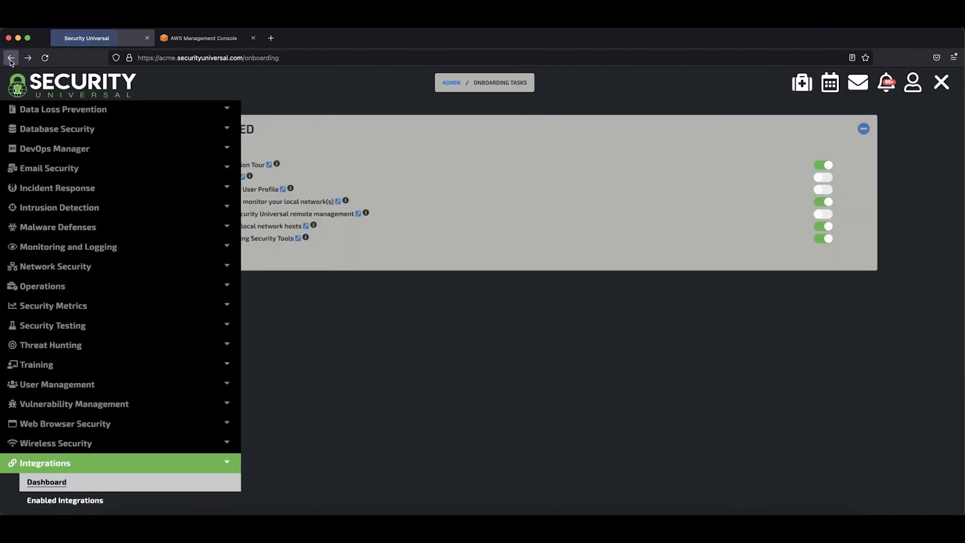
pyautogui.scroll(-3, 83, 428)
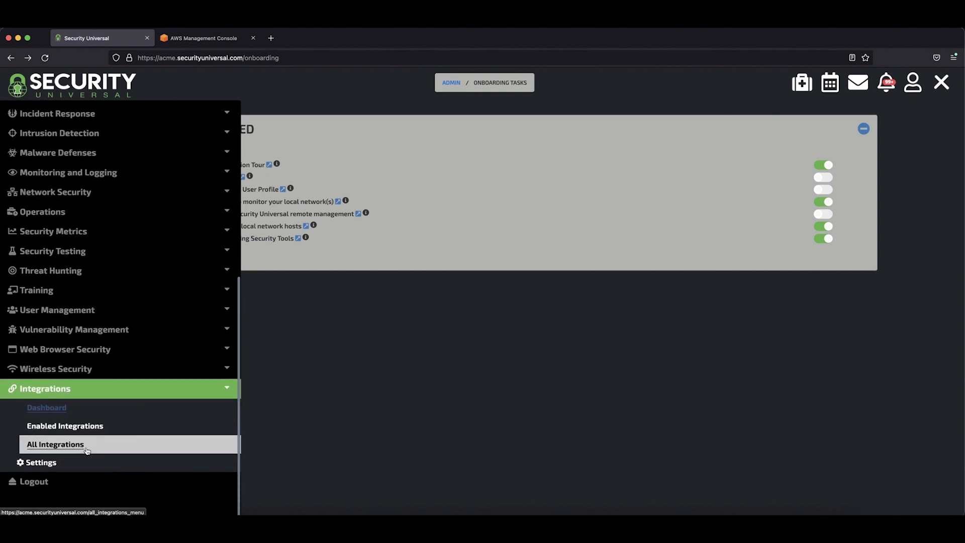
pyautogui.click(87, 449)
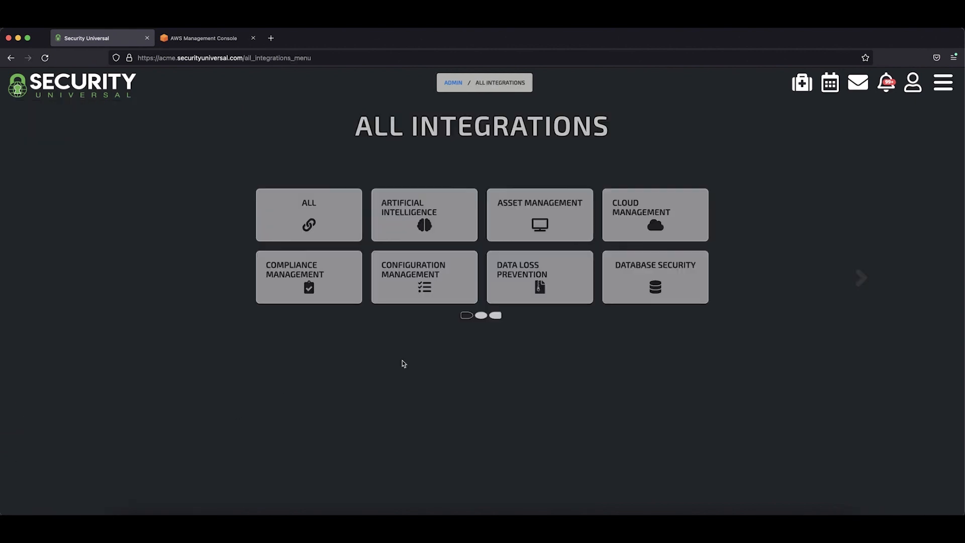
pyautogui.click(664, 213)
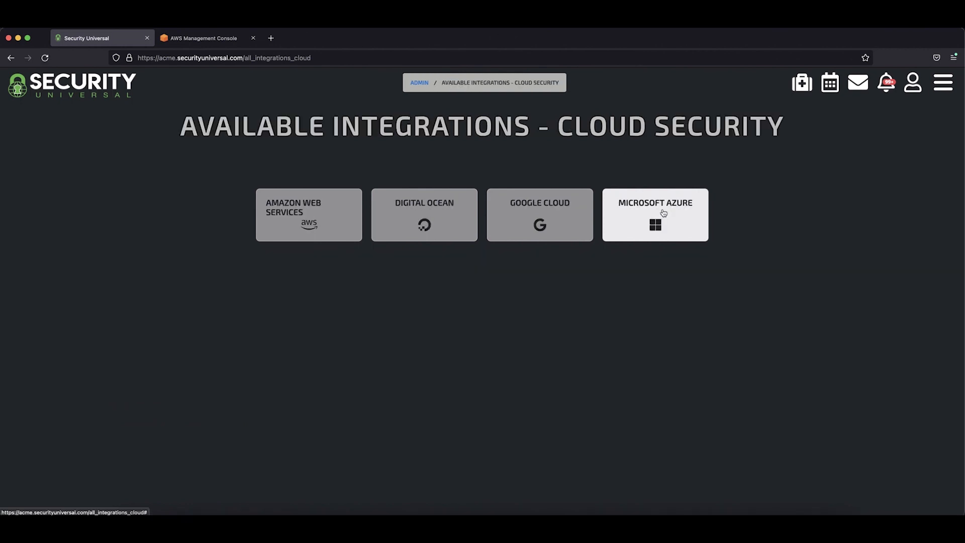
pyautogui.click(314, 223)
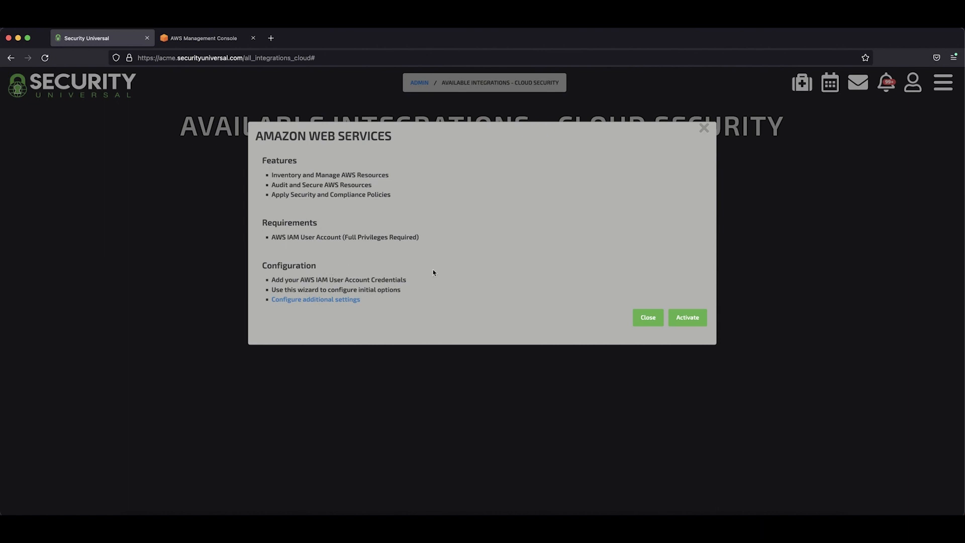
pyautogui.click(687, 317)
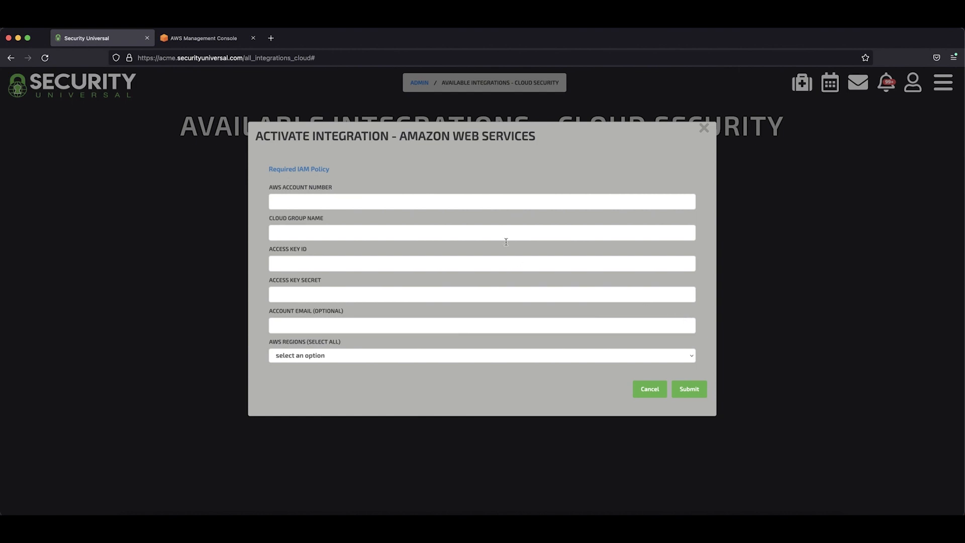
# - Switch to the AWS Management Console and open the list of IAM users
pyautogui.click(210, 40)
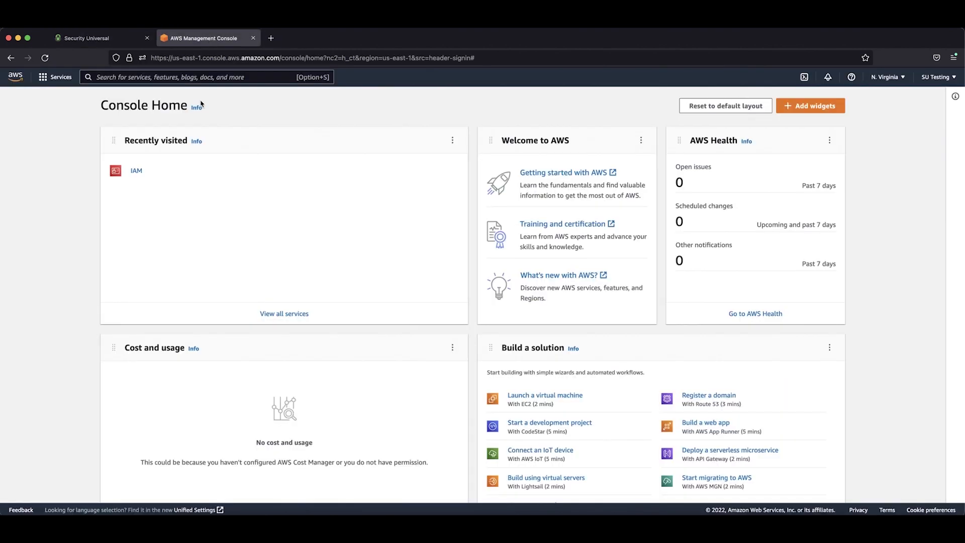
pyautogui.click(137, 171)
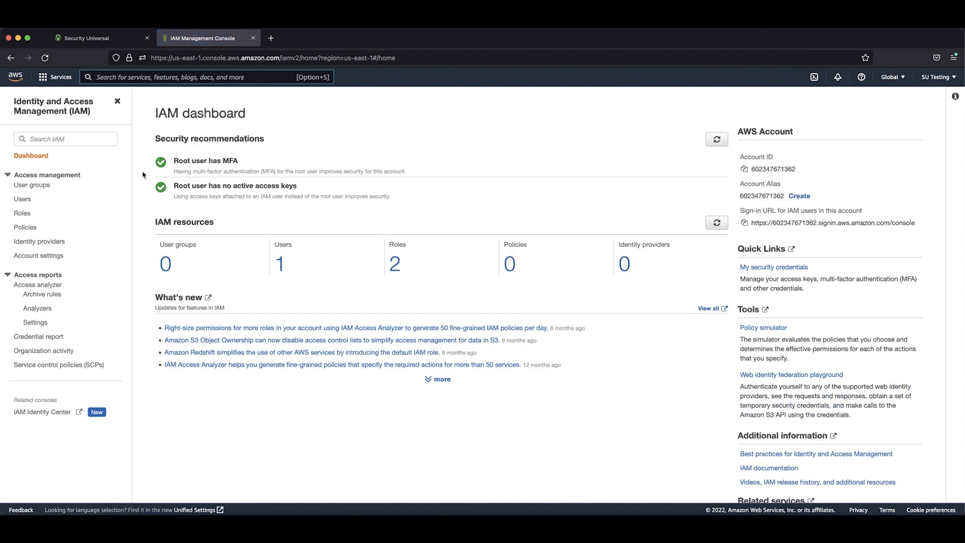
pyautogui.click(280, 264)
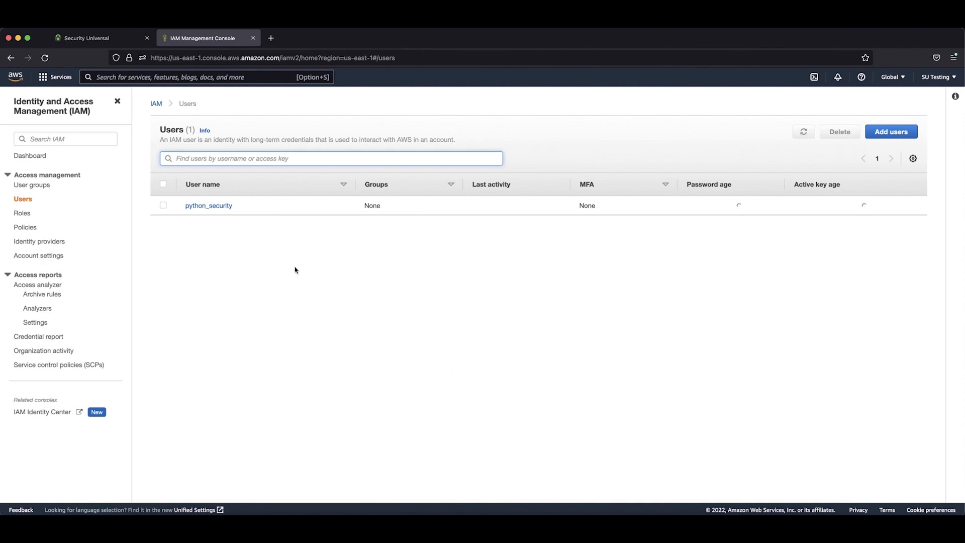
# - Add an IAM user named SecurityUniversal with Access key - Programmatic access and continue to its permissions
pyautogui.click(886, 133)
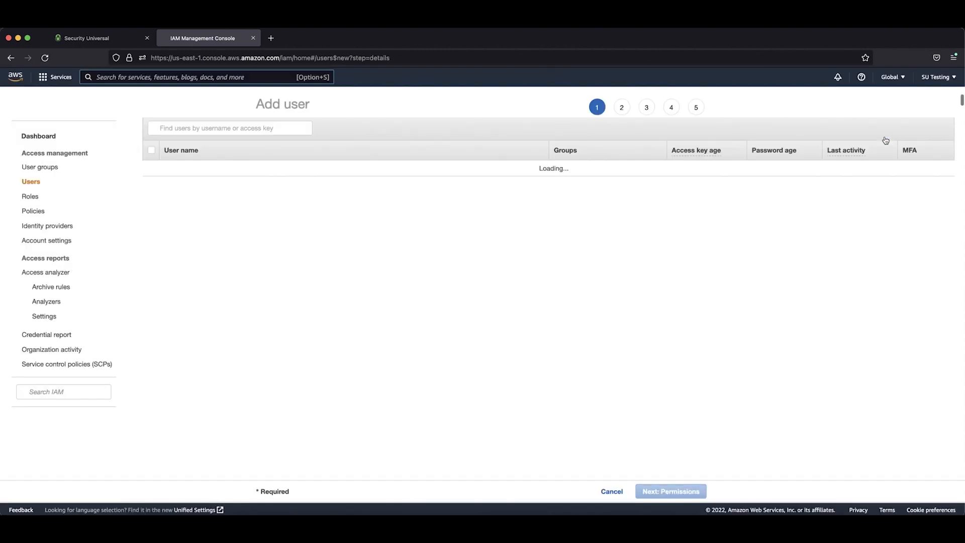
pyautogui.click(553, 176)
pyautogui.write('S')
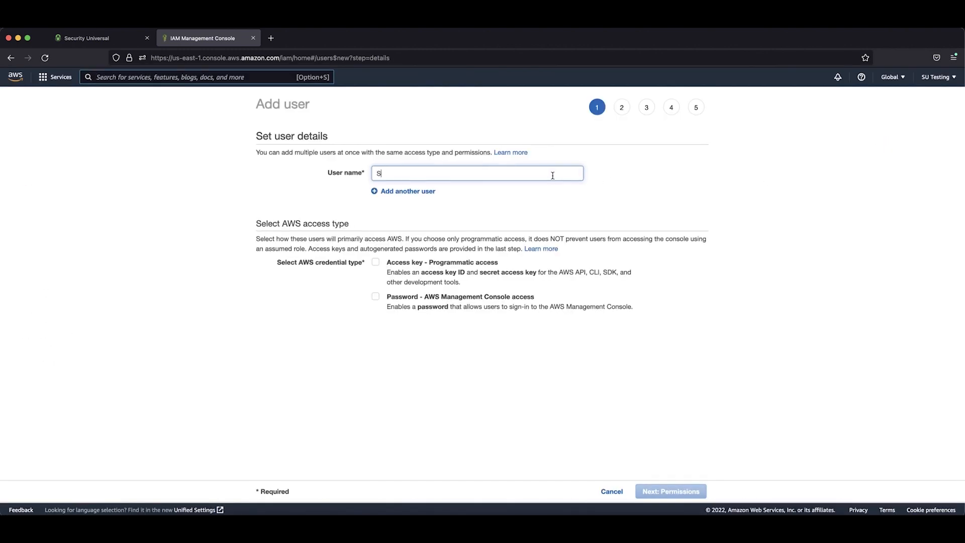
pyautogui.write('ecurityUniversal')
pyautogui.click(486, 268)
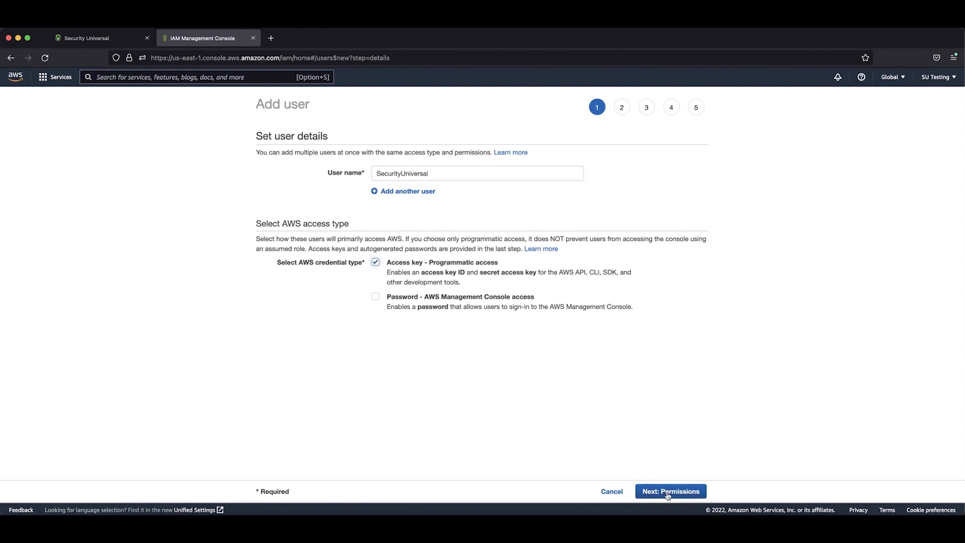
pyautogui.click(667, 492)
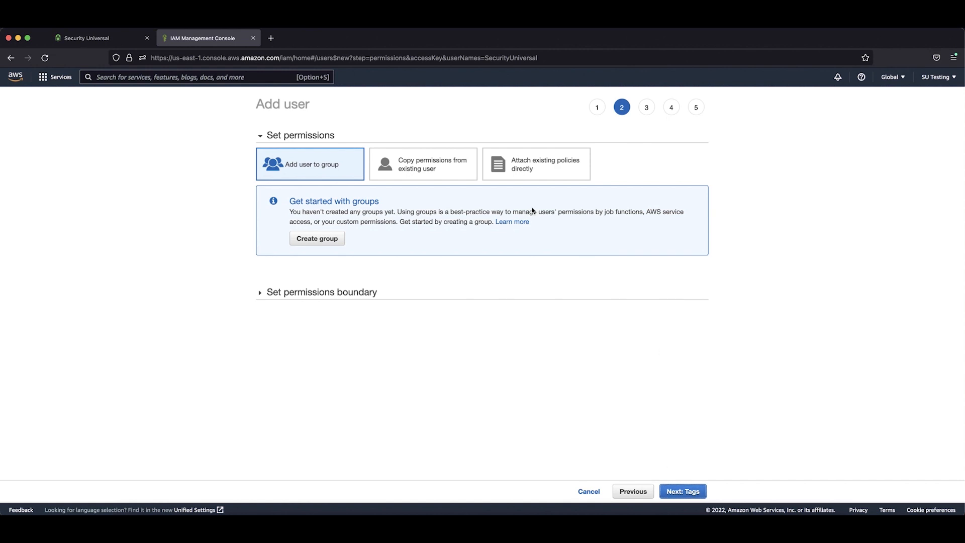
# - Choose to attach existing policies directly to the user, and start creating a new policy in the JSON editor
pyautogui.click(524, 173)
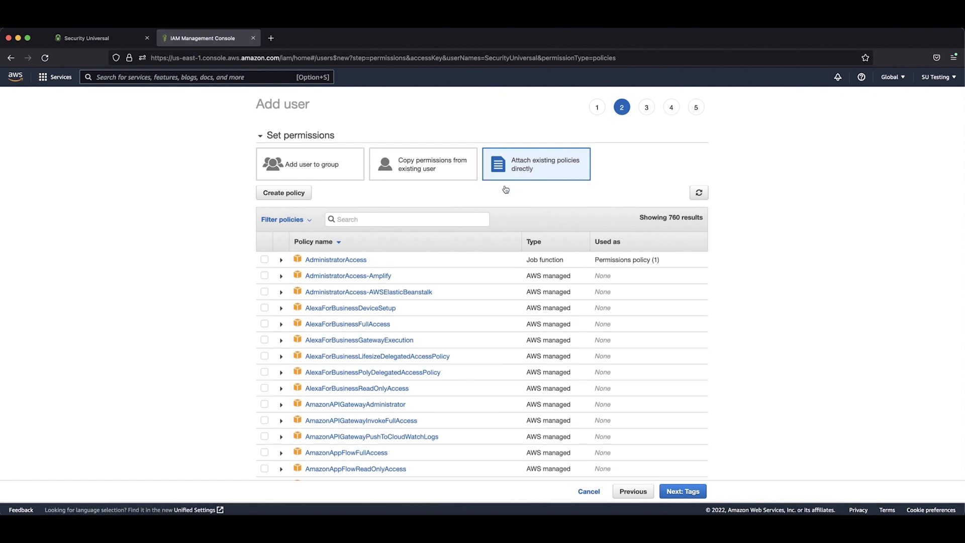
pyautogui.click(302, 196)
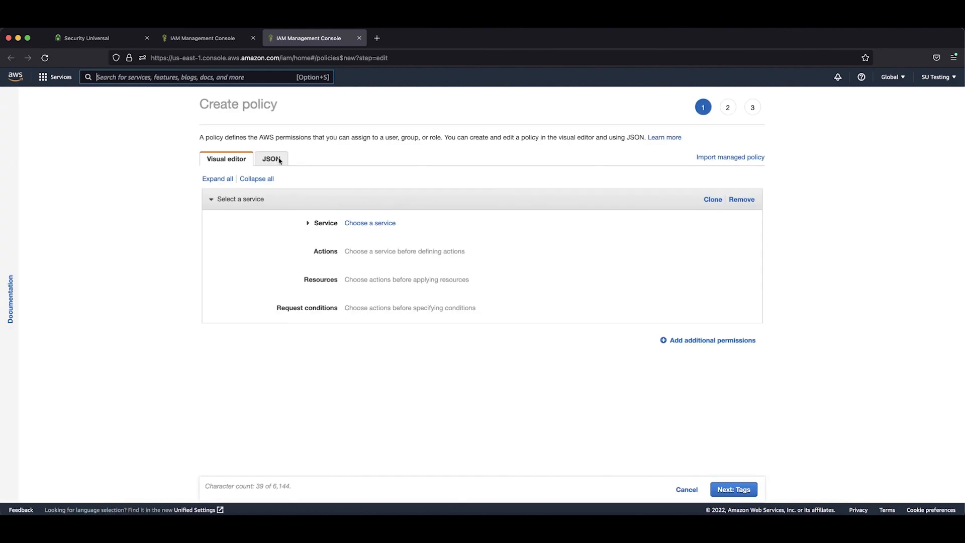
pyautogui.click(271, 159)
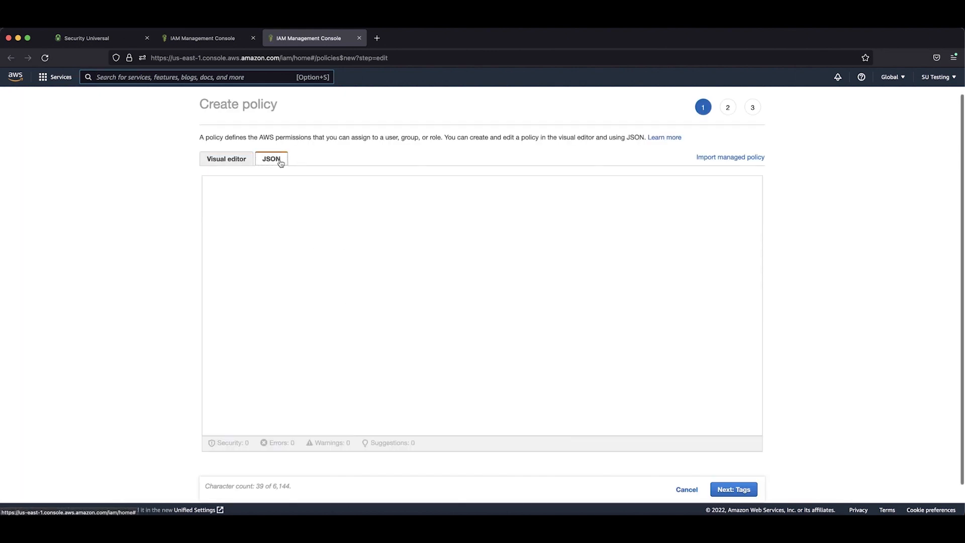
# - Switch to Security Universal and copy the Required IAM Policy from the Amazon Web Services activation form
pyautogui.click(103, 39)
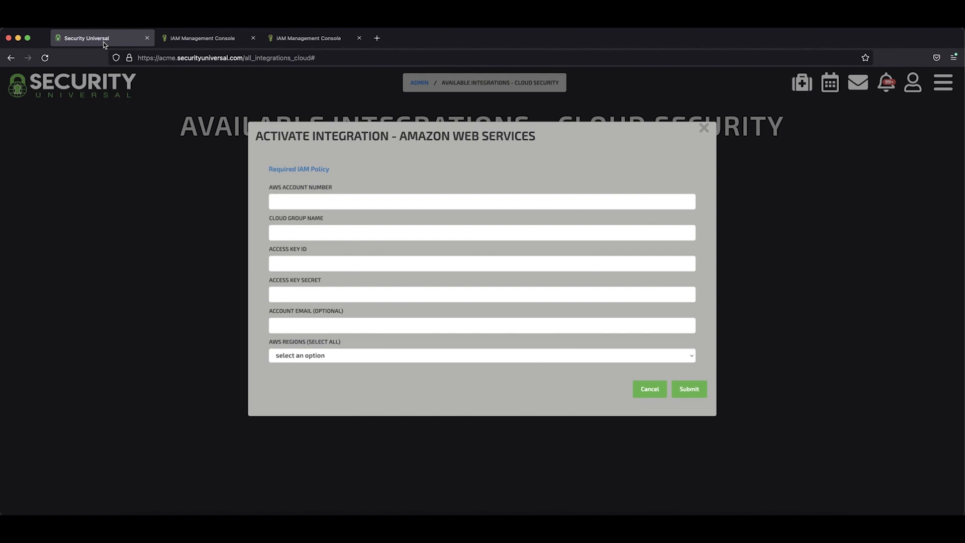
pyautogui.click(325, 170)
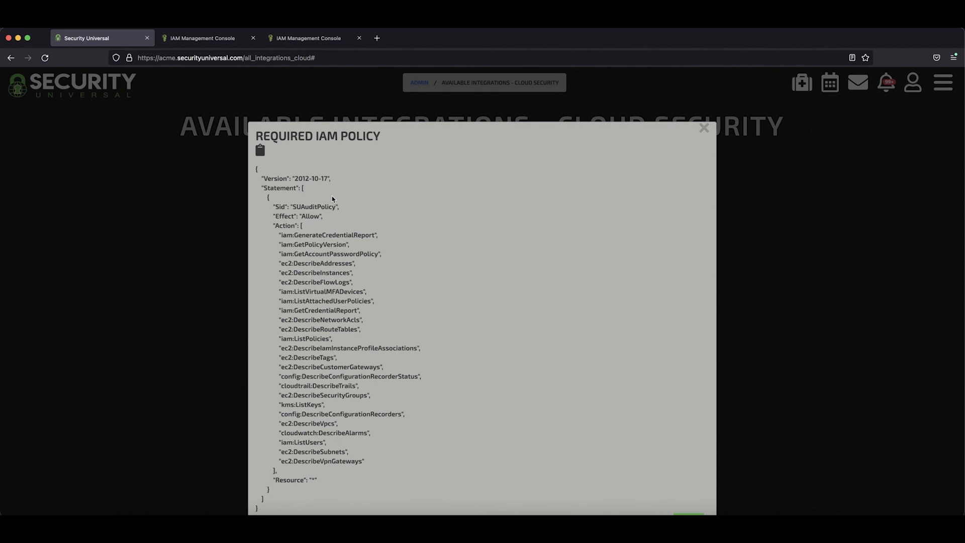
pyautogui.click(261, 151)
# - Back in the AWS policy editor, replace the default JSON with the copied policy and continue to tags
pyautogui.click(316, 41)
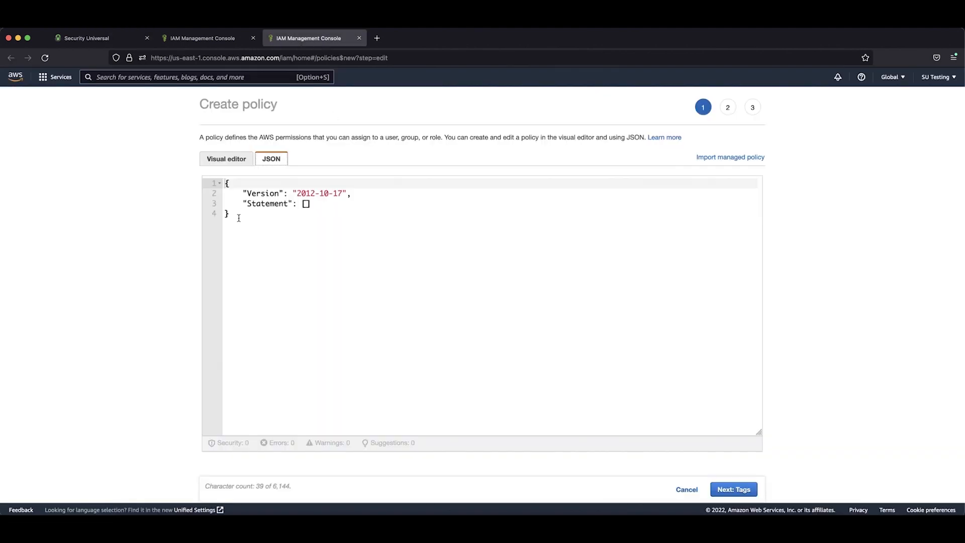
pyautogui.moveTo(239, 218); pyautogui.dragTo(217, 180)
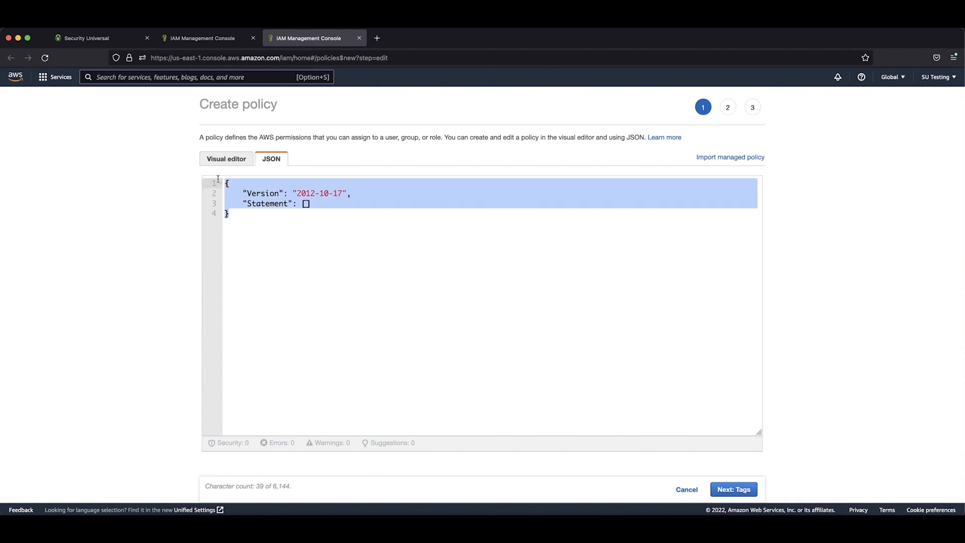
pyautogui.press('super+v')
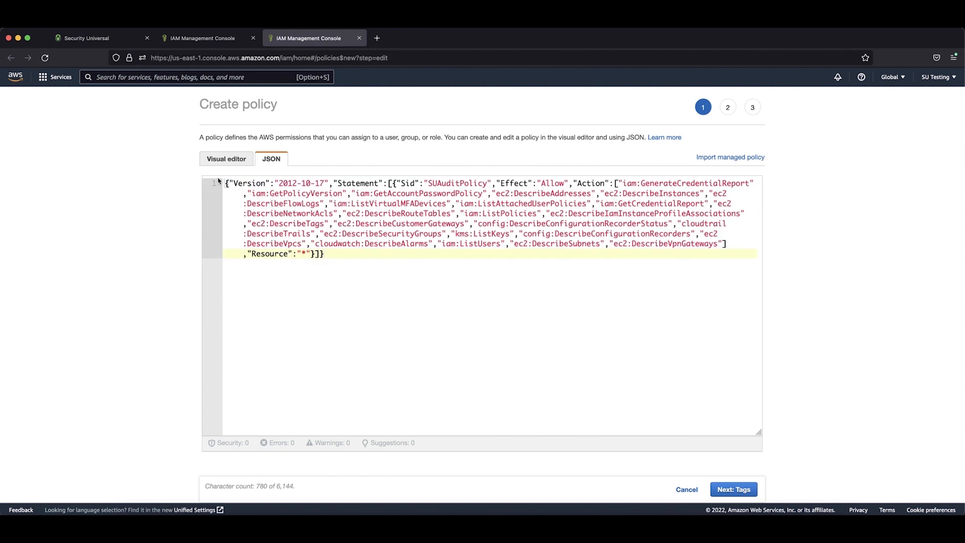
pyautogui.click(733, 490)
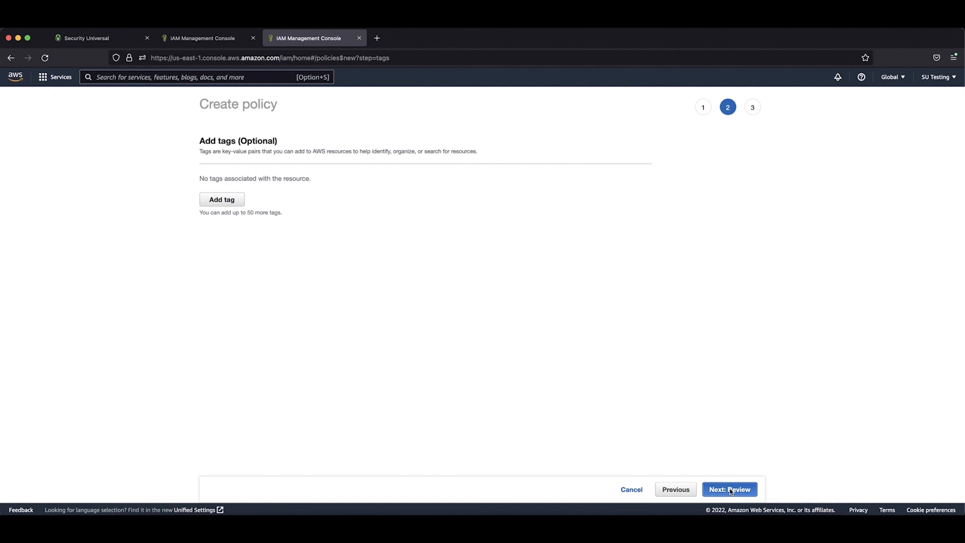
# - Skip the tags and create the policy as SecurityUniversal with the description "Policy used for Security Universal integration"
pyautogui.click(731, 490)
pyautogui.click(484, 167)
pyautogui.write('SecurityUniversal')
pyautogui.click(485, 205)
pyautogui.write('Policy used for Security Universal integration')
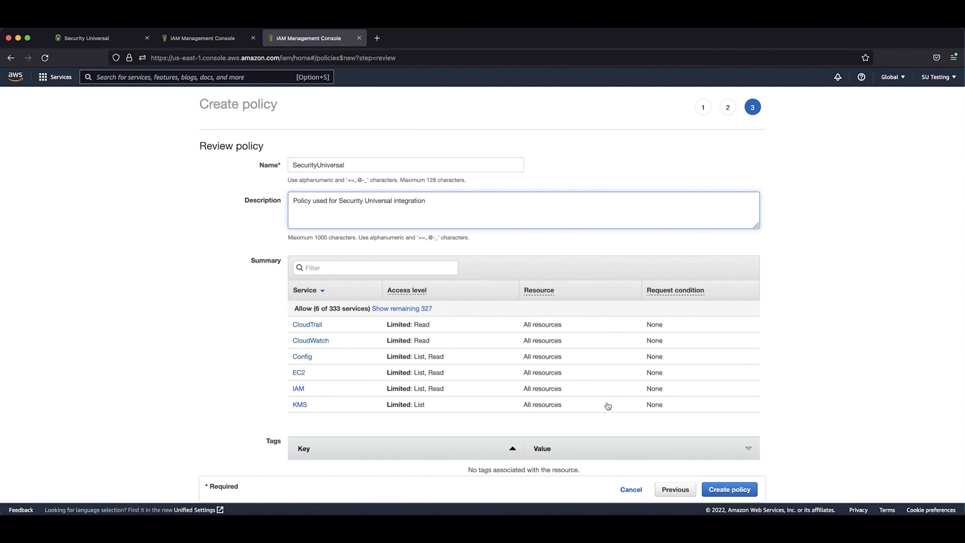
pyautogui.click(723, 491)
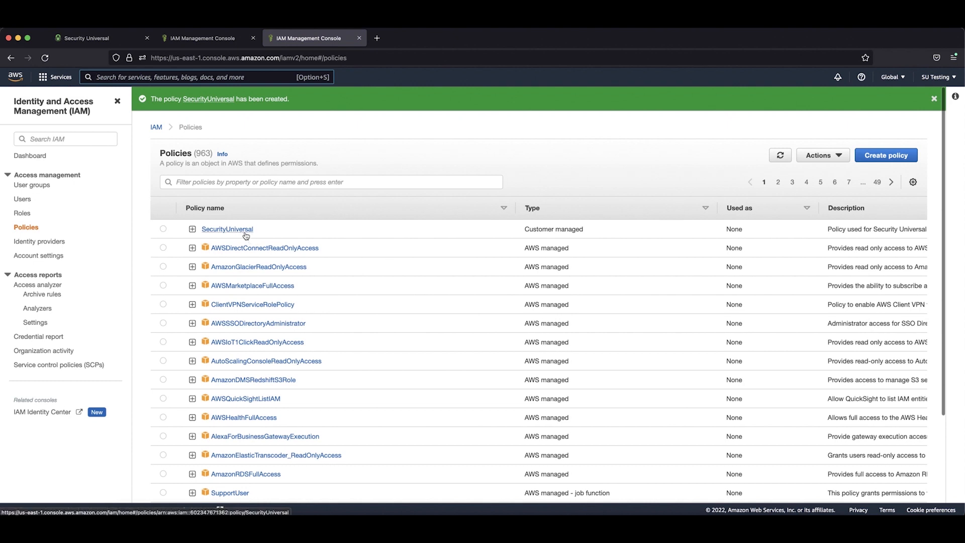
# - Attach the SecurityUniversal policy to the new user from the refreshed list of customer managed policies, and continue to the review without tags
pyautogui.click(360, 39)
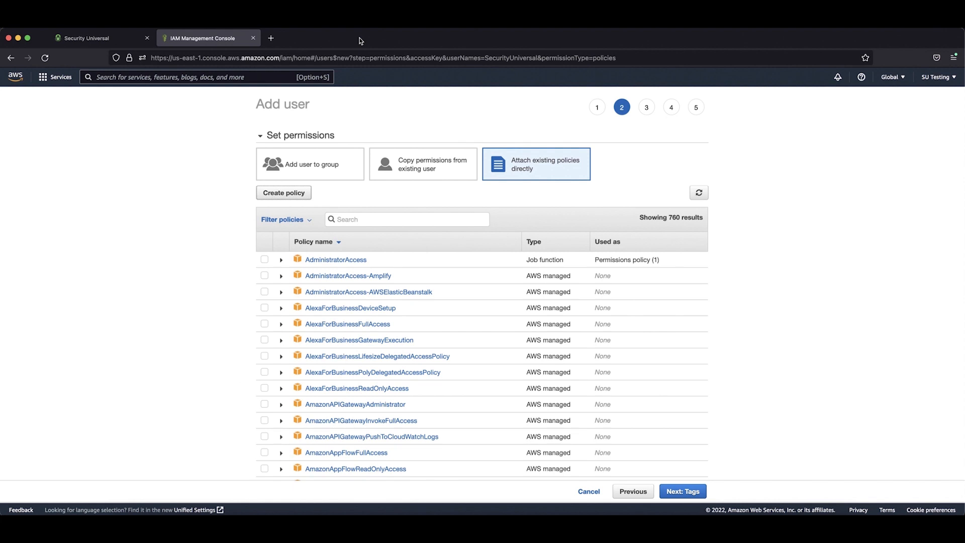
pyautogui.click(700, 194)
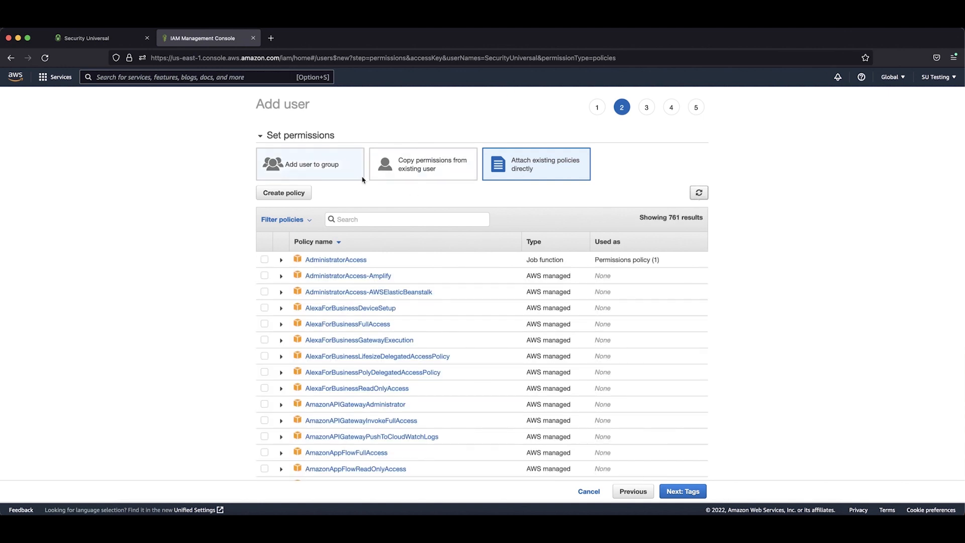
pyautogui.click(274, 220)
pyautogui.click(274, 274)
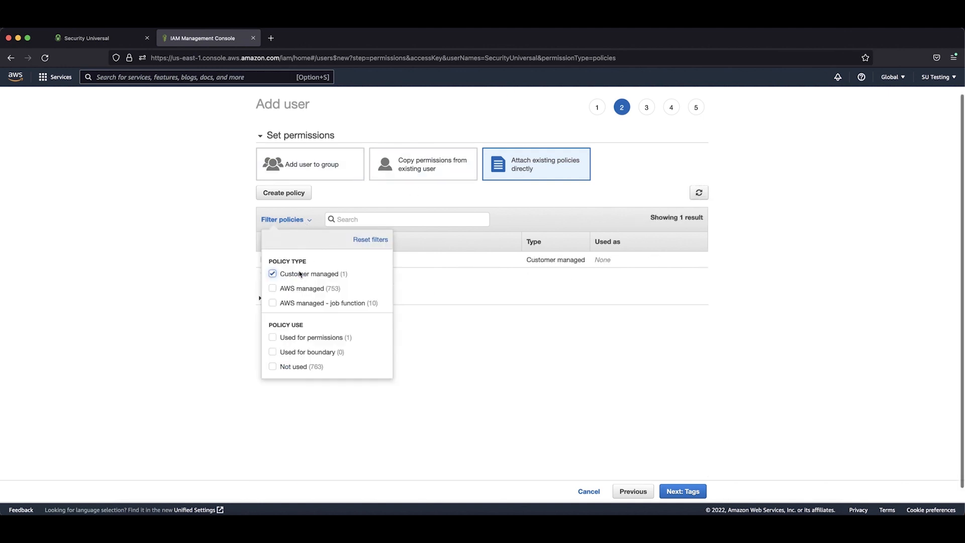
pyautogui.click(435, 280)
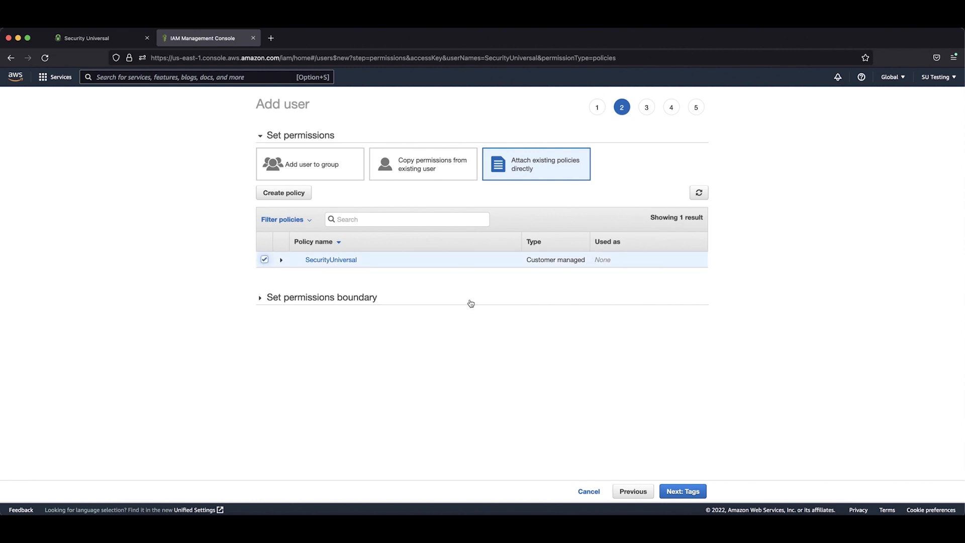
pyautogui.click(696, 492)
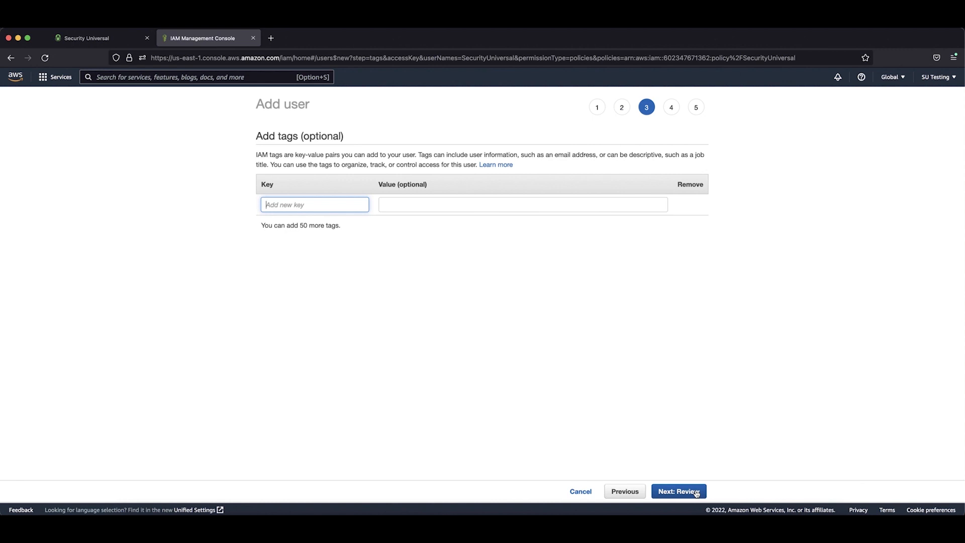
pyautogui.click(696, 492)
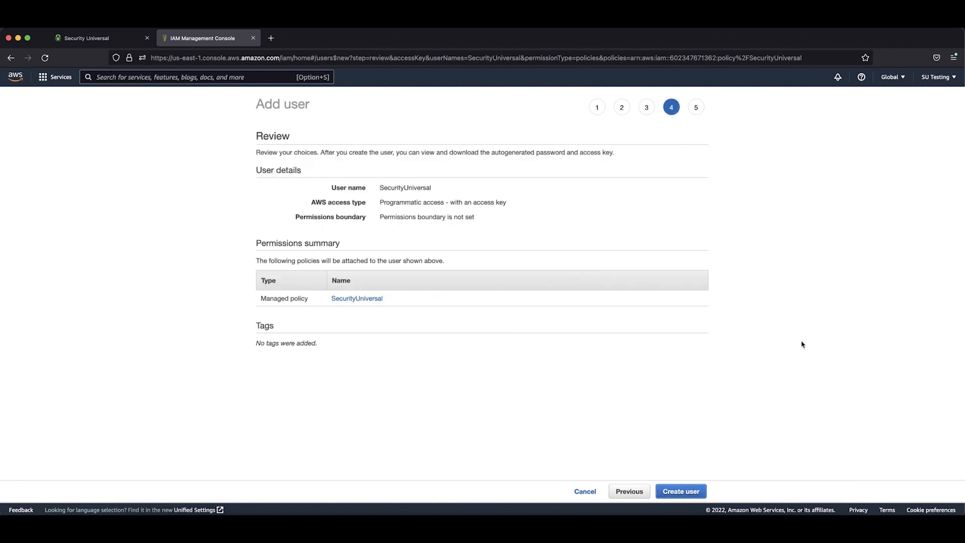
# - Create the reviewed SecurityUniversal user in AWS, and close the policy view in Security Universal to return to the activation form
pyautogui.click(693, 491)
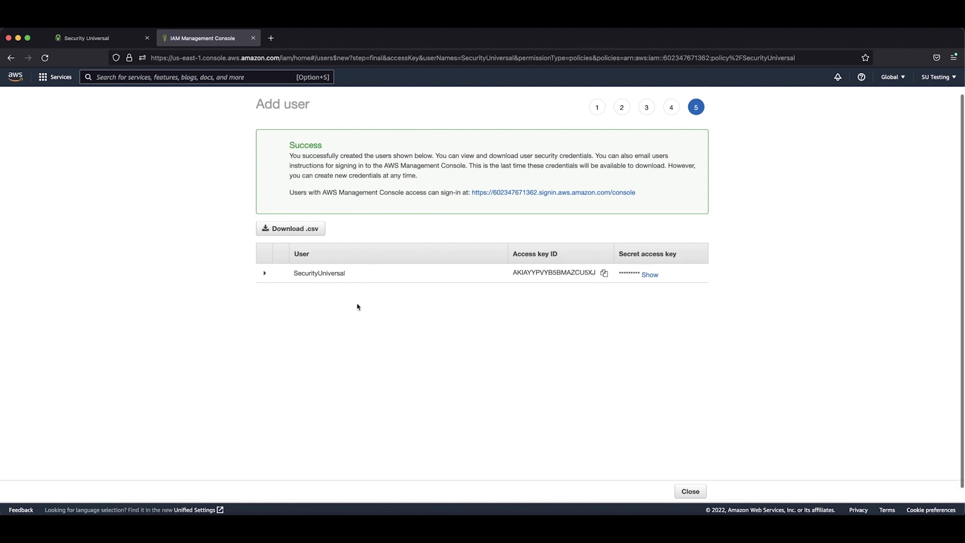
pyautogui.scroll(-1, 281, 285)
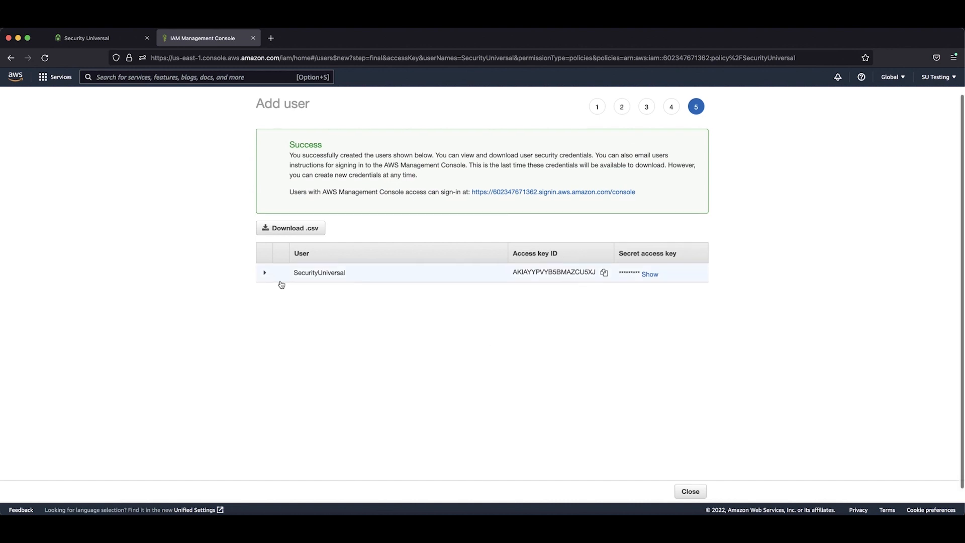
pyautogui.click(90, 45)
pyautogui.click(704, 128)
pyautogui.click(611, 204)
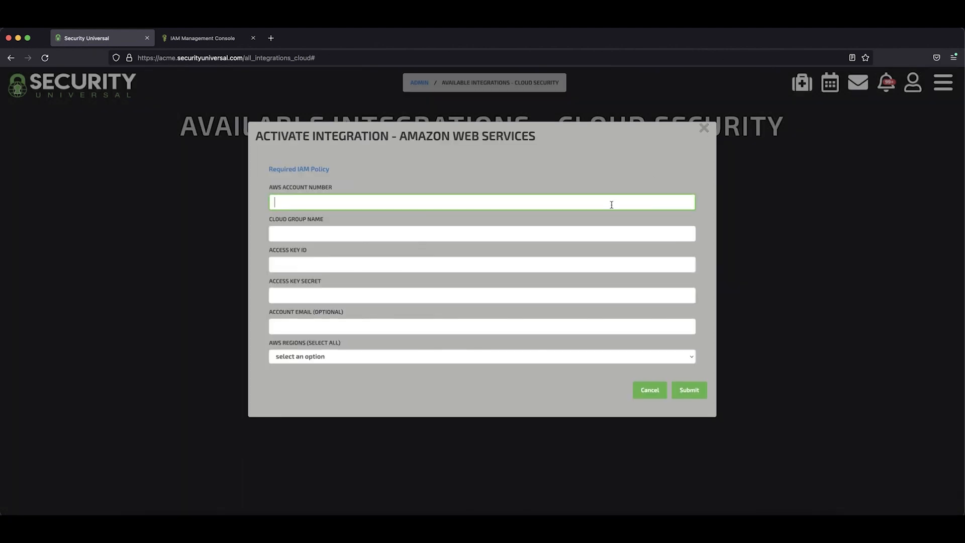
# - Copy the AWS account number from the console sign-in link on the AWS success page into the Security Universal form's account number field
pyautogui.click(205, 39)
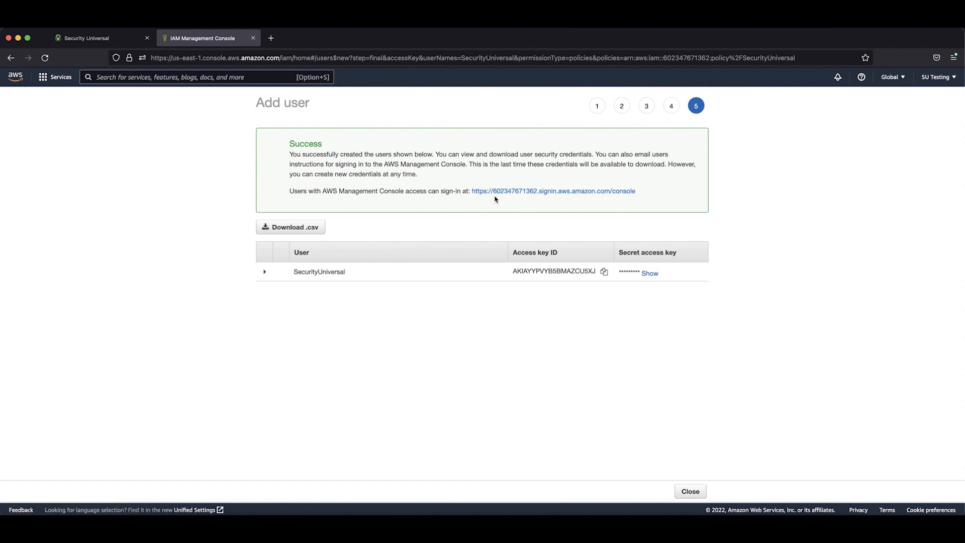
pyautogui.moveTo(497, 197); pyautogui.dragTo(519, 200)
pyautogui.moveTo(534, 199); pyautogui.dragTo(537, 197)
pyautogui.press('super+c')
pyautogui.click(142, 39)
pyautogui.press('super+v')
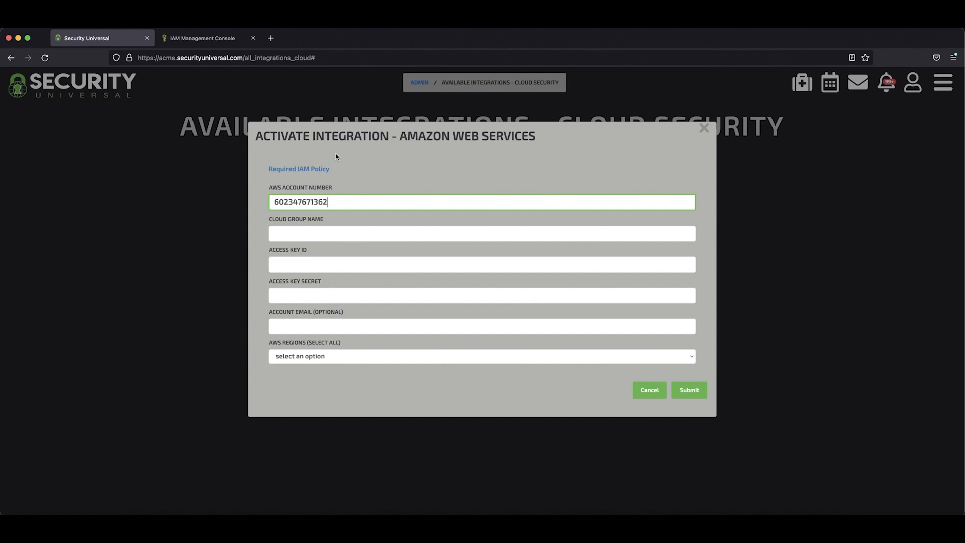
# - Enter "SecurityUniversal Testing" as the cloud group name in the activation form
pyautogui.click(357, 233)
pyautogui.write('Se')
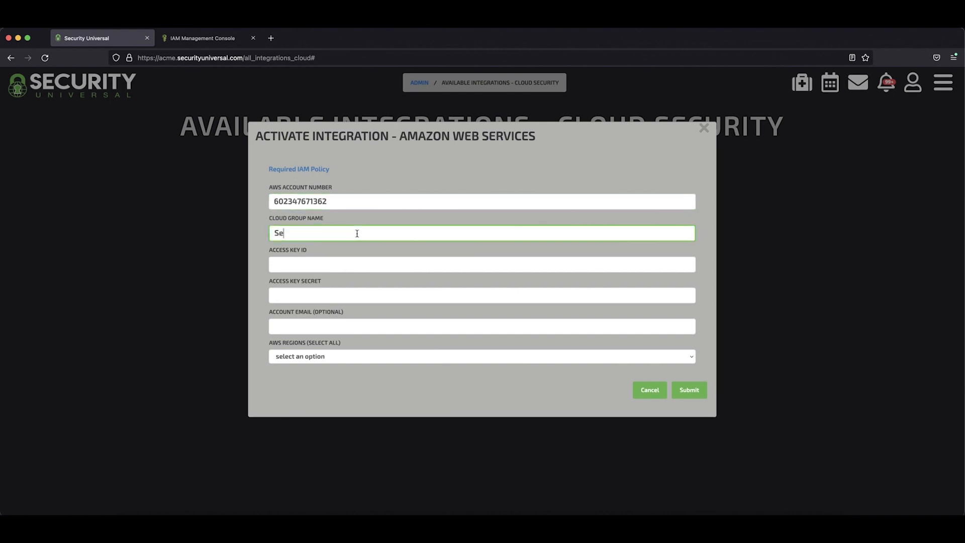
pyautogui.write('curityUniversal Testing')
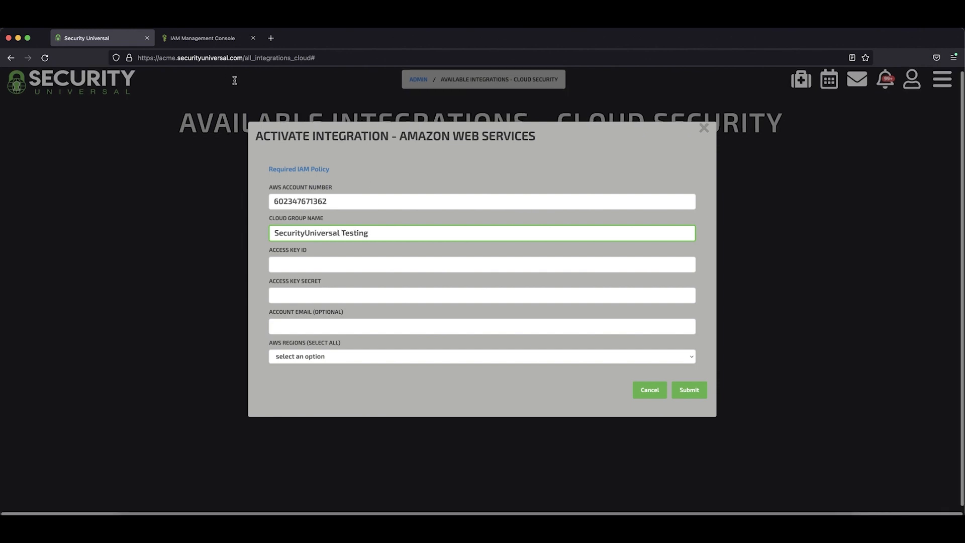
# - Copy the new user's access key ID from the AWS console into the Access Key ID field of the Security Universal form
pyautogui.click(200, 44)
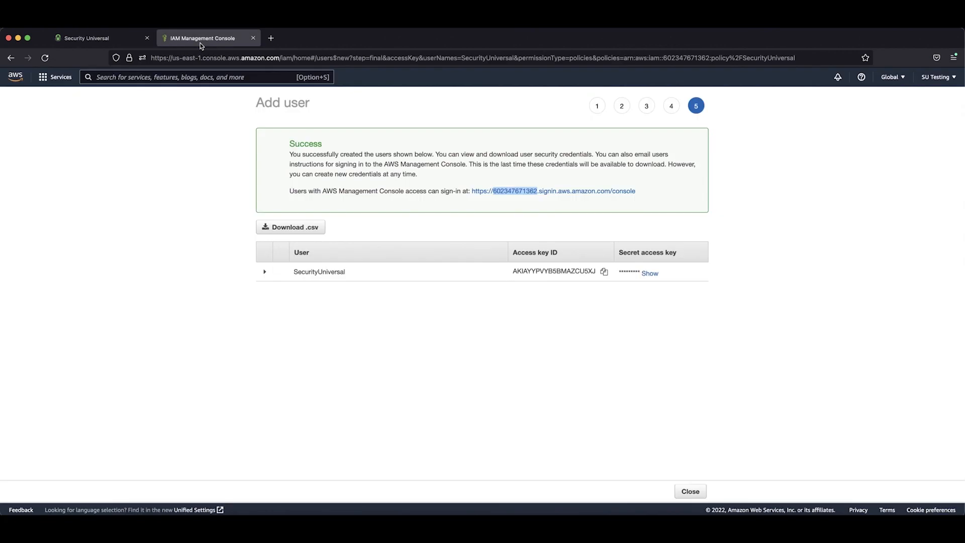
pyautogui.click(606, 274)
pyautogui.click(107, 41)
pyautogui.click(320, 265)
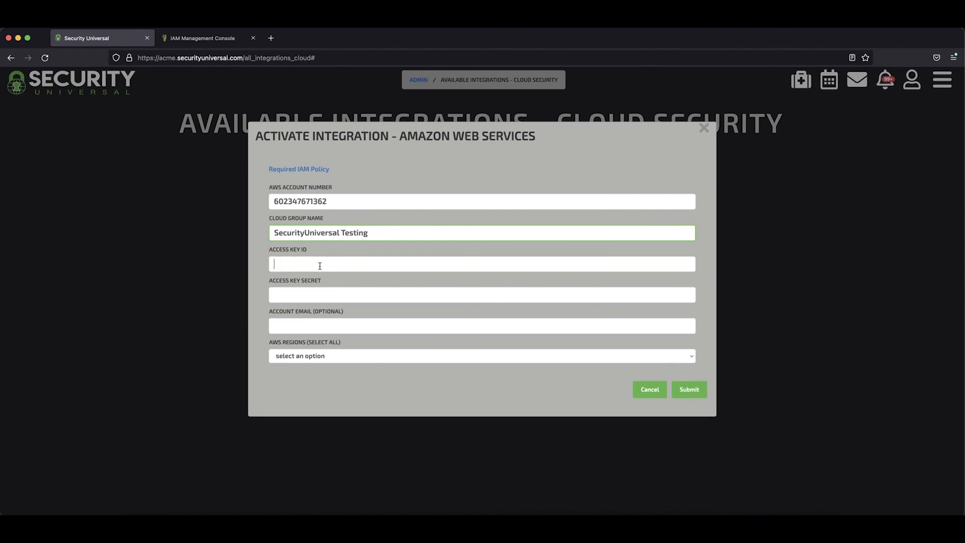
pyautogui.press('super+v')
# - Reveal and copy the user's secret access key in the AWS console and paste it into Security Universal's Access Key Secret field
pyautogui.click(196, 38)
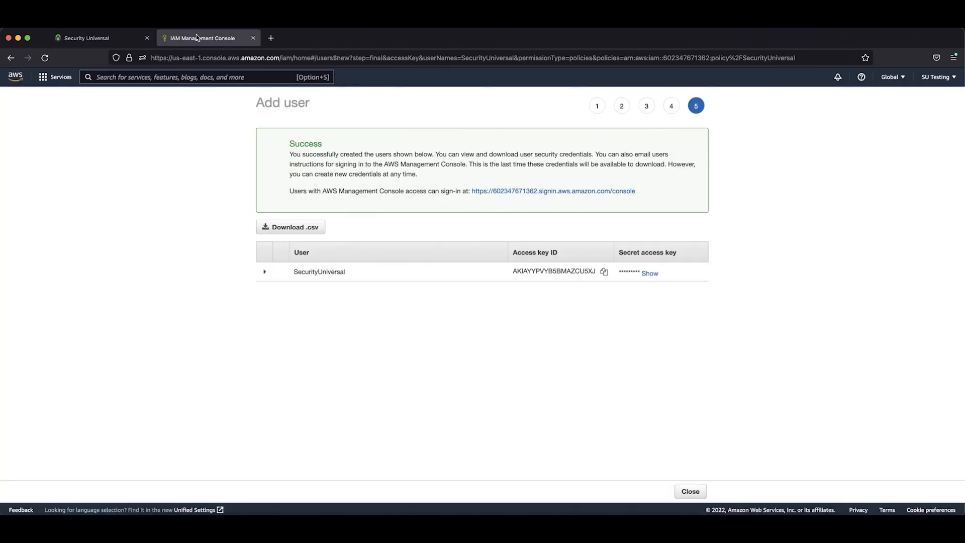
pyautogui.click(647, 271)
pyautogui.doubleClick(648, 276)
pyautogui.press('super+c')
pyautogui.click(107, 41)
pyautogui.click(342, 296)
pyautogui.press('super+v')
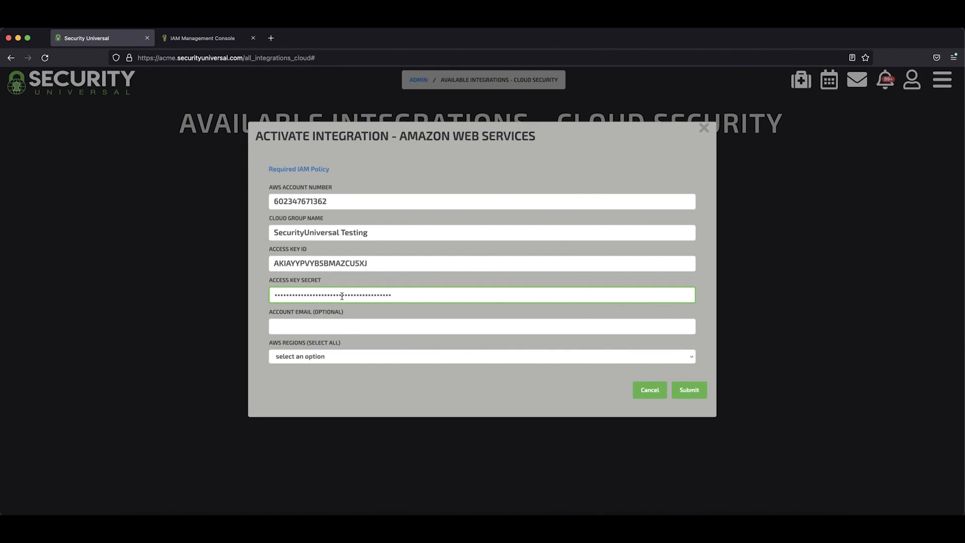
# - Leave the optional account email blank, select the AWS regions US-EAST-1, US-EAST-2, US-WEST-1 and US-WEST-2, and submit the integration
pyautogui.click(354, 328)
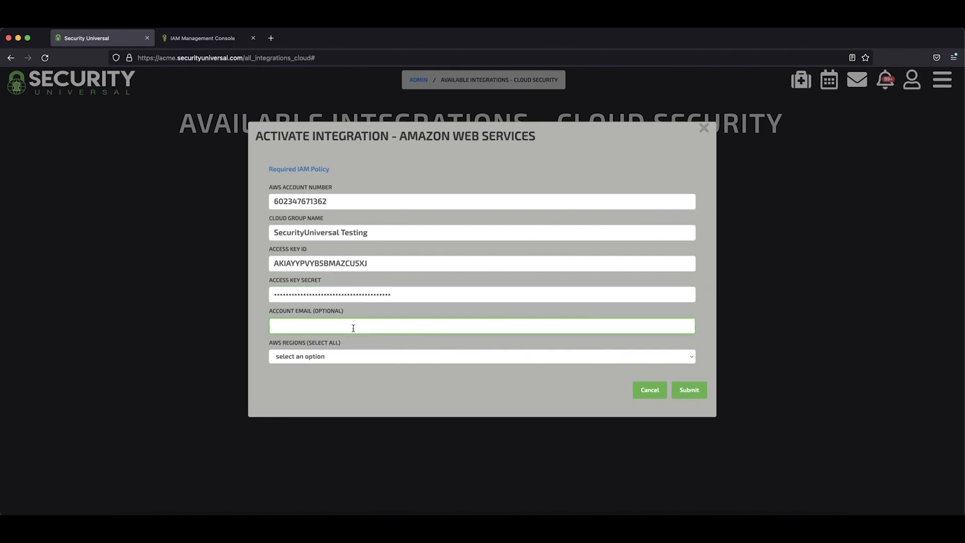
pyautogui.click(360, 358)
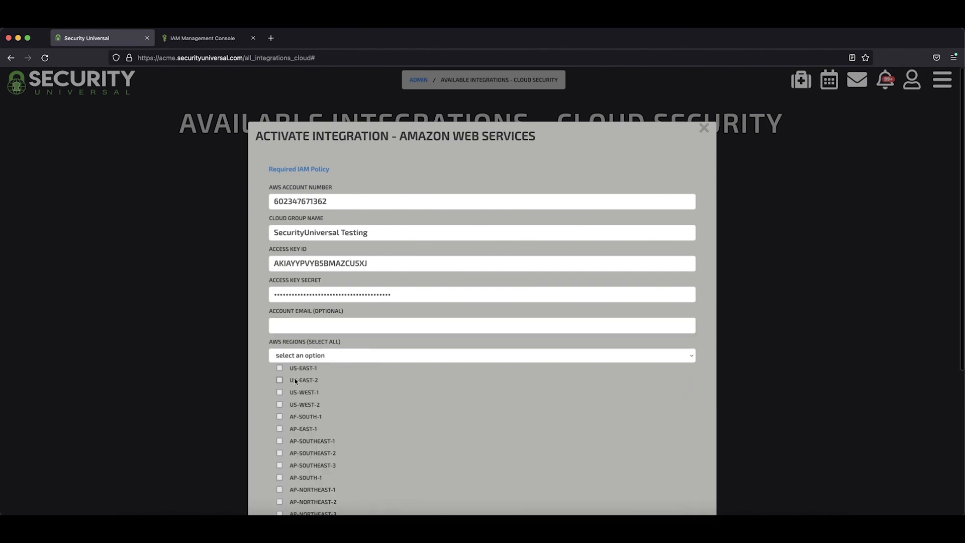
pyautogui.click(280, 368)
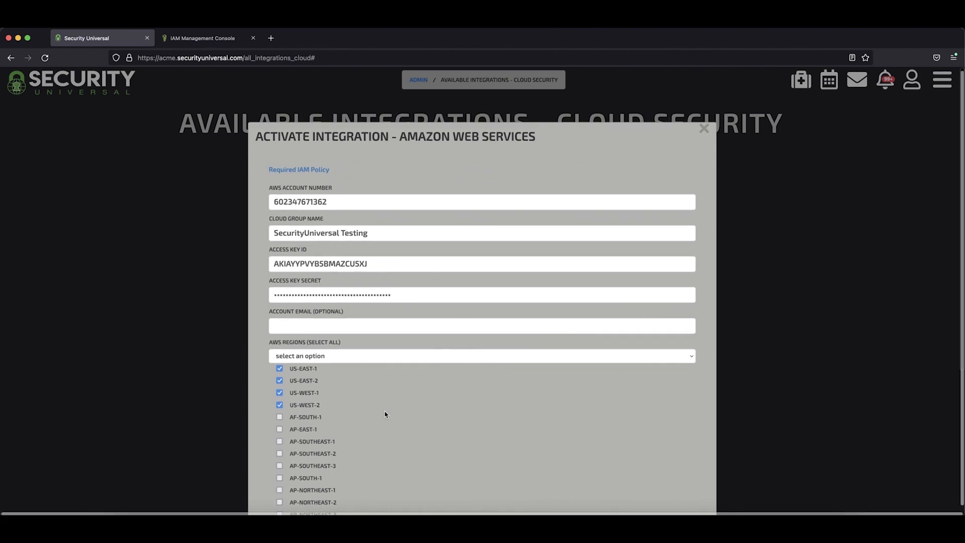
pyautogui.click(379, 358)
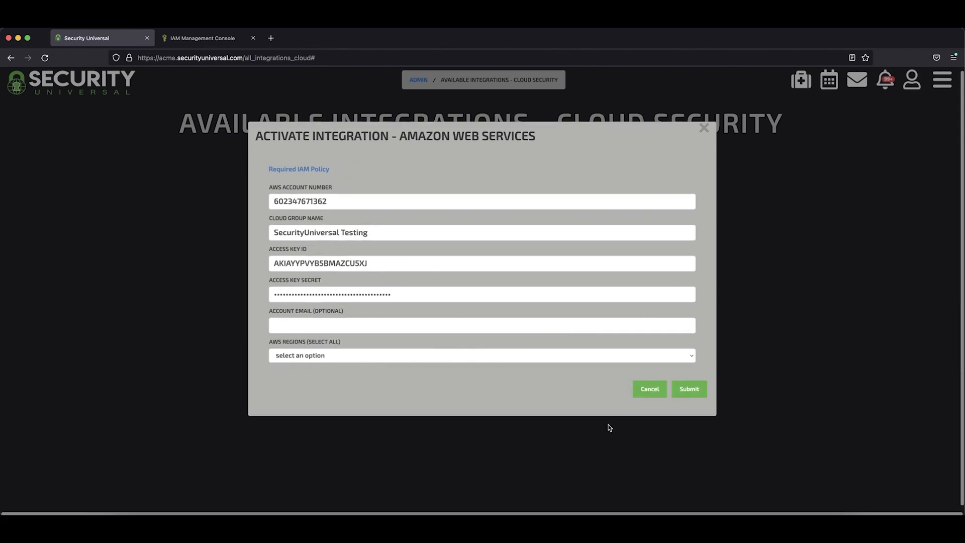
pyautogui.click(702, 396)
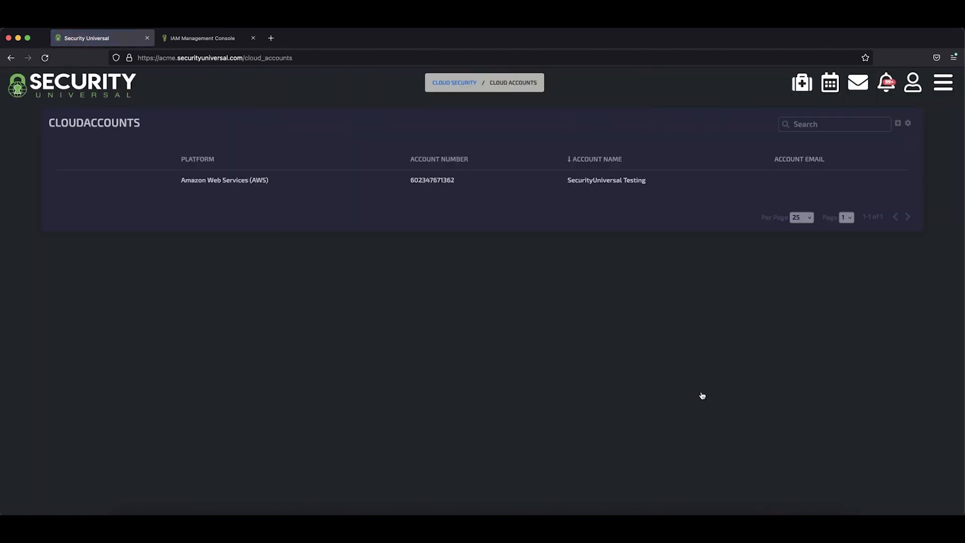
# - Open the Integrations dashboard to check the active integrations per category
pyautogui.click(950, 94)
pyautogui.scroll(-4, 183, 420)
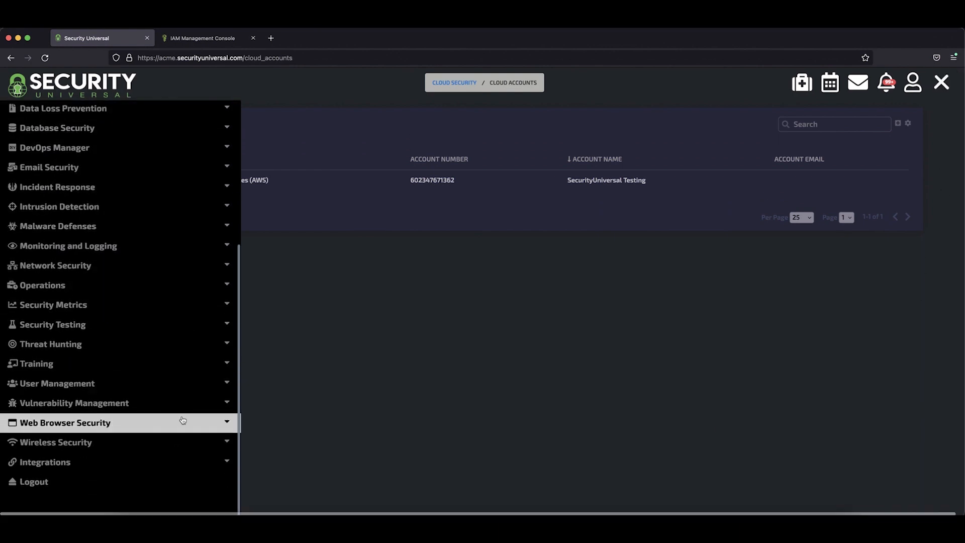
pyautogui.click(179, 462)
pyautogui.scroll(-1, 179, 463)
pyautogui.click(179, 464)
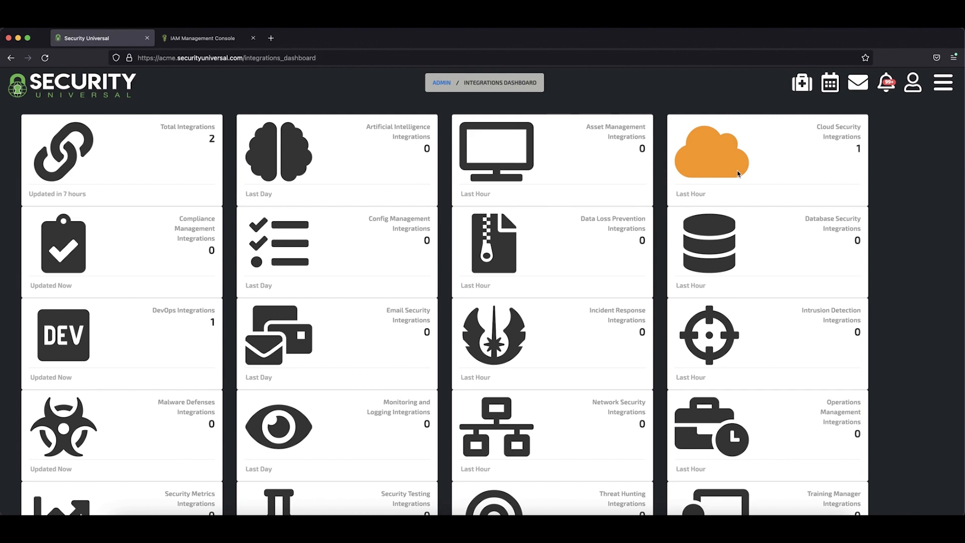
# - Open the AWS instances list under Cloud Security and reload it to check for imported EC2 instances
pyautogui.click(943, 91)
pyautogui.click(181, 253)
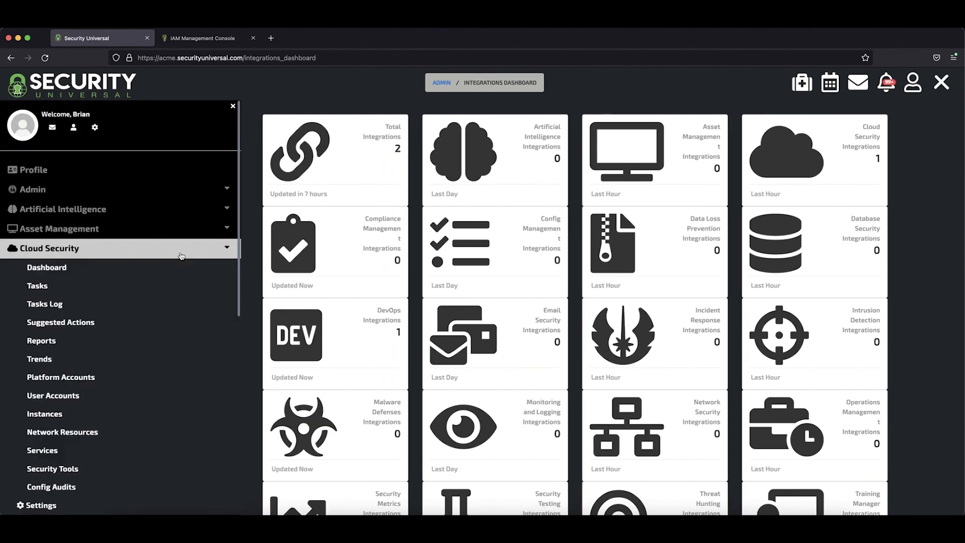
pyautogui.click(146, 420)
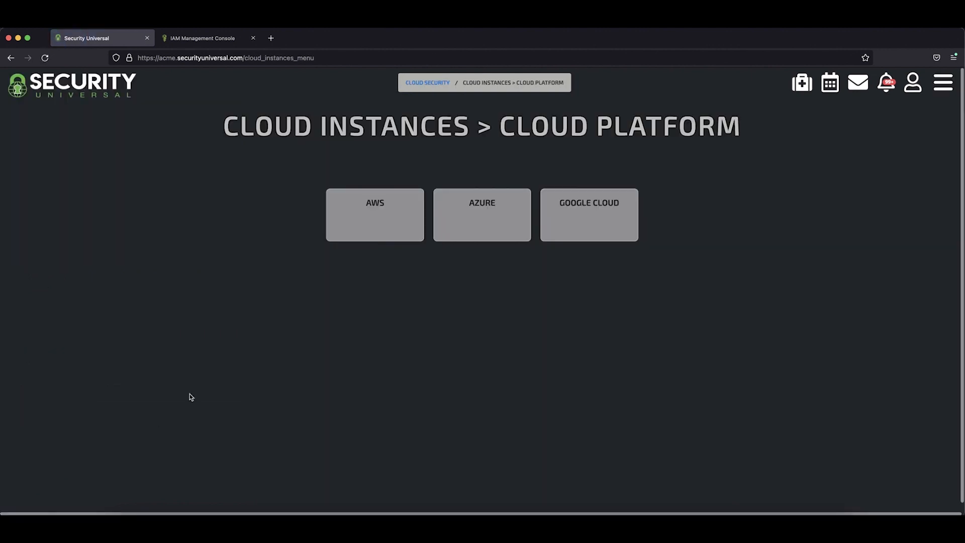
pyautogui.click(372, 238)
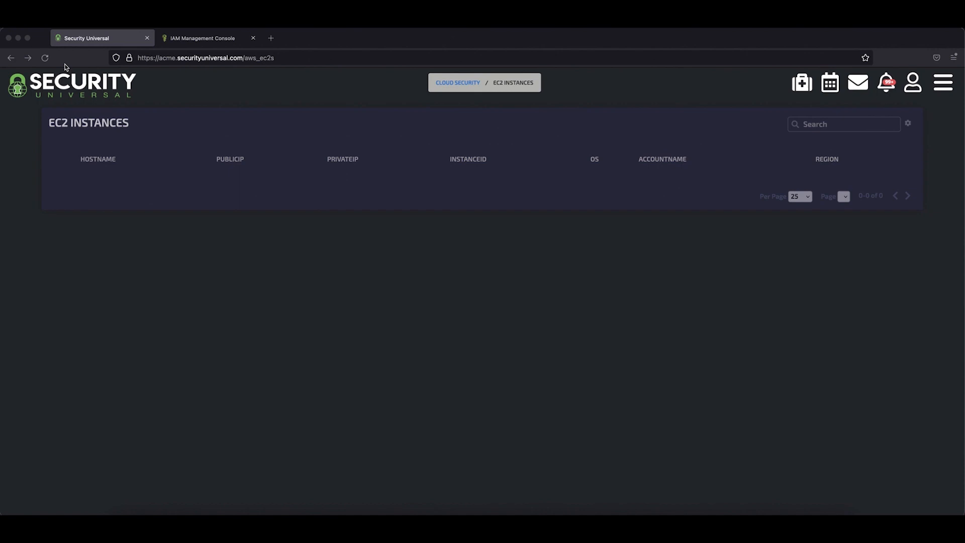
pyautogui.click(44, 58)
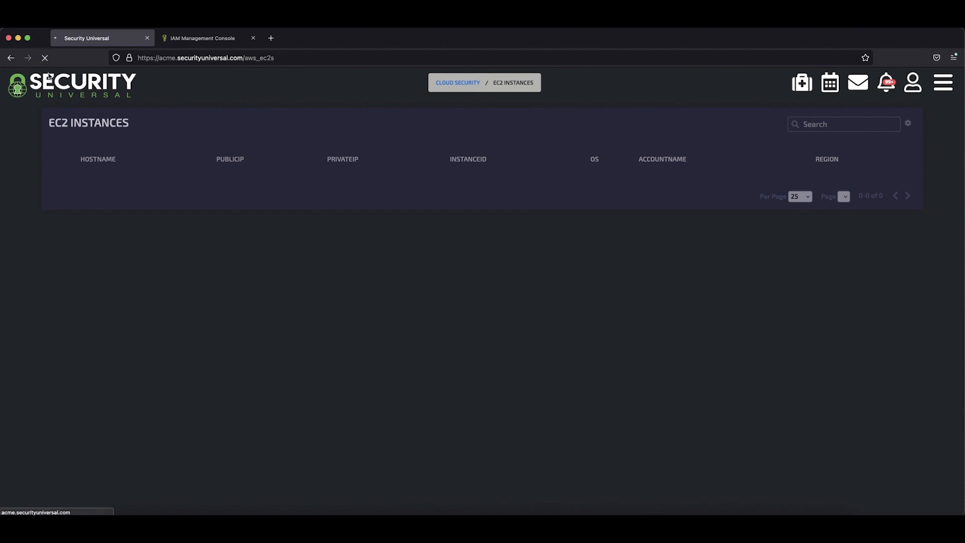